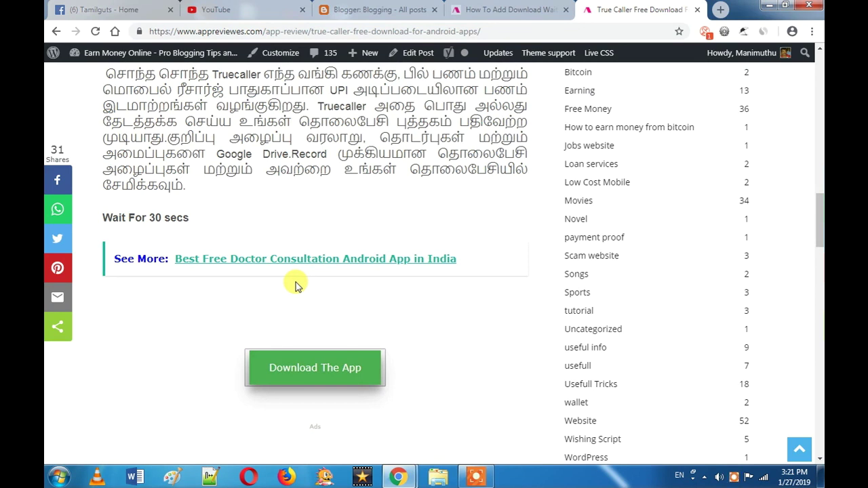
Select and review the WordPress countdown script in the download-wait tutorial.
key("ctrl+shift+Tab")
scroll(272, 235, "down", 1)
scroll(269, 243, "up", 1)
scroll(269, 243, "up", 1)
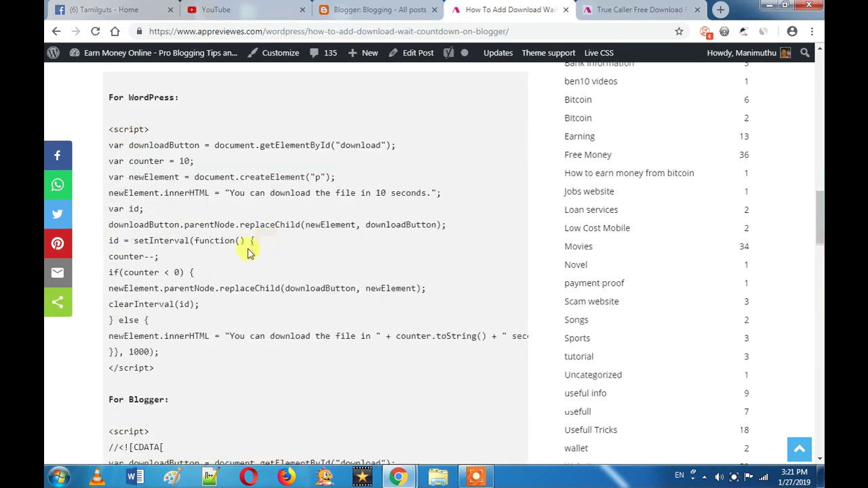
left_click_drag(109, 129, 175, 373)
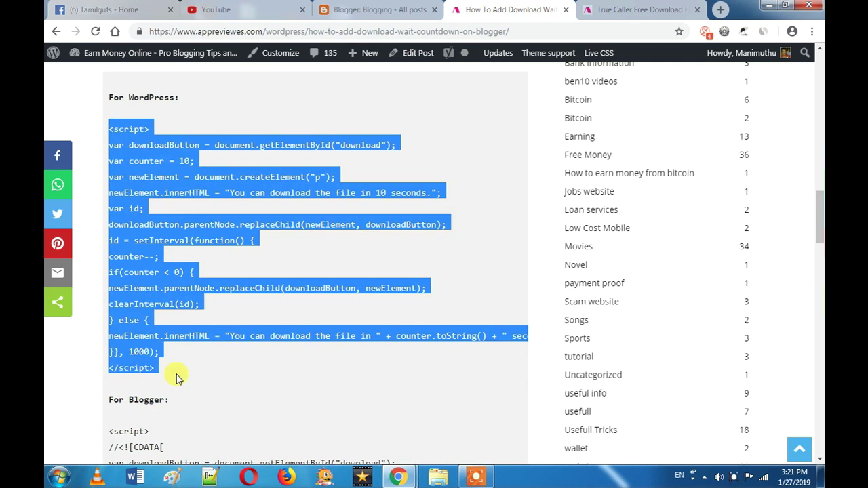
left_click(189, 366)
Look over the Blogger version of the script, then return to the Blogger All posts list.
scroll(188, 366, "down", 3)
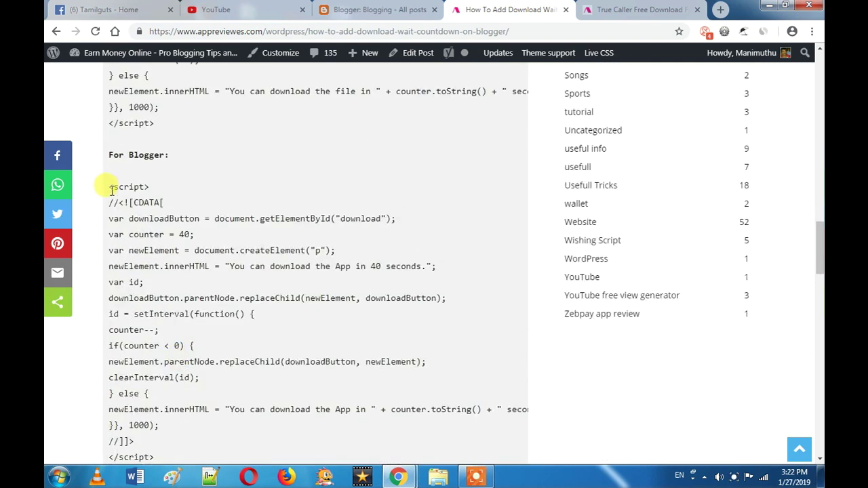
left_click_drag(110, 186, 155, 234)
left_click(155, 287)
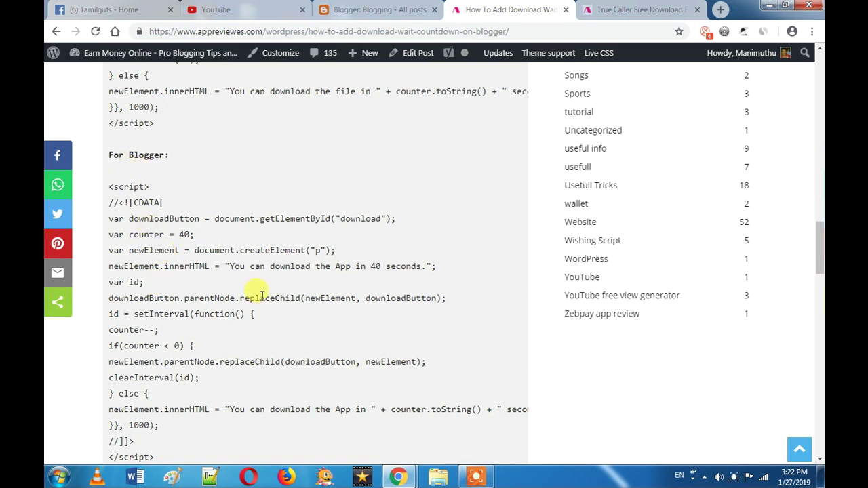
key("ctrl+shift+Tab")
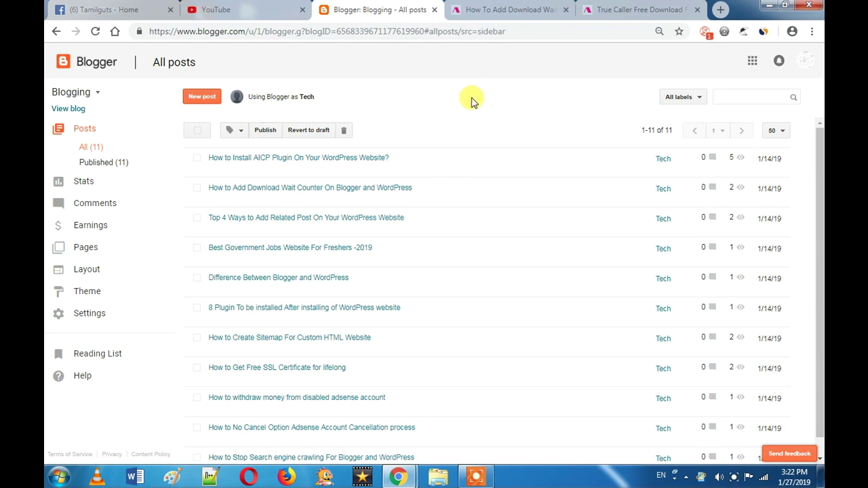
Edit the Download Wait Counter post and show it in Compose view.
mouse_move(219, 207)
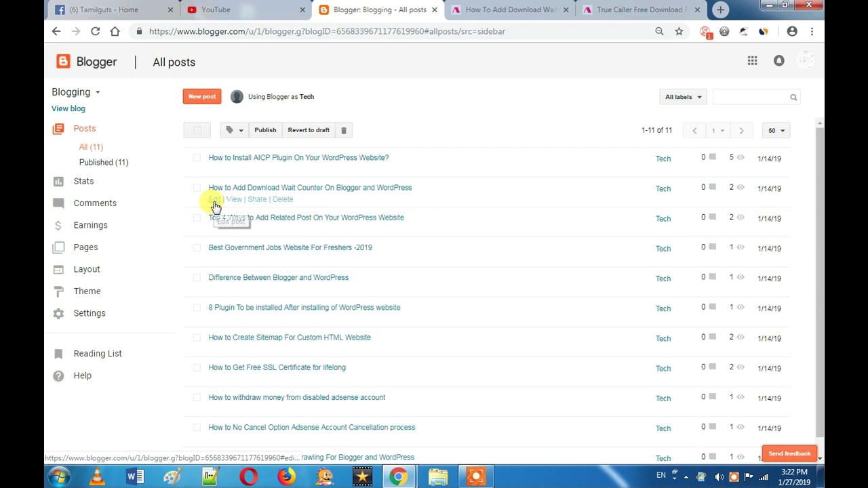
left_click(215, 200)
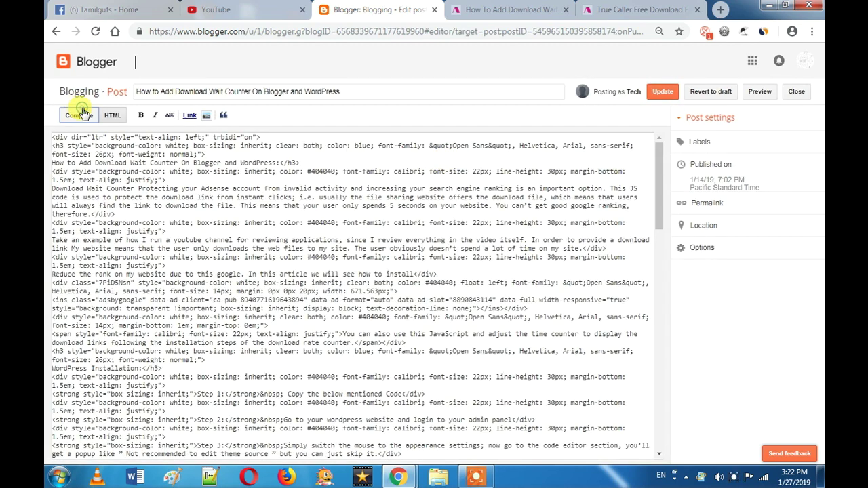
left_click(82, 114)
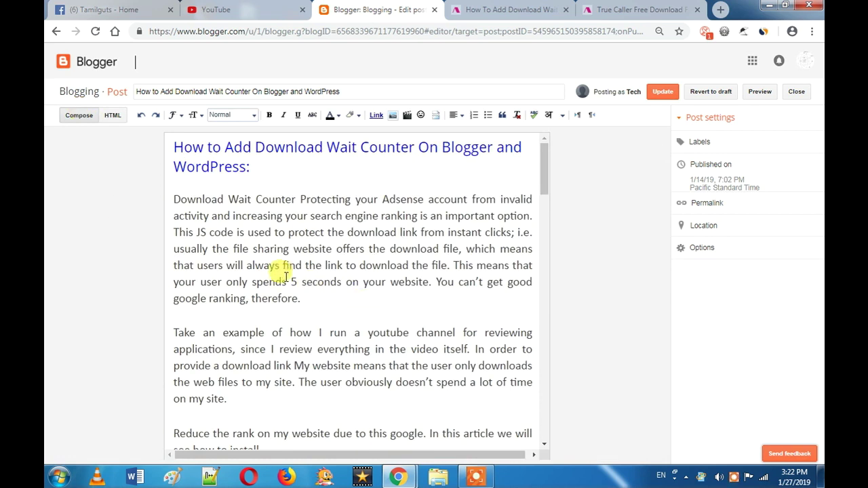
Check the link on the Download The App example, then preview the post.
scroll(284, 276, "down", 3)
scroll(283, 276, "down", 10)
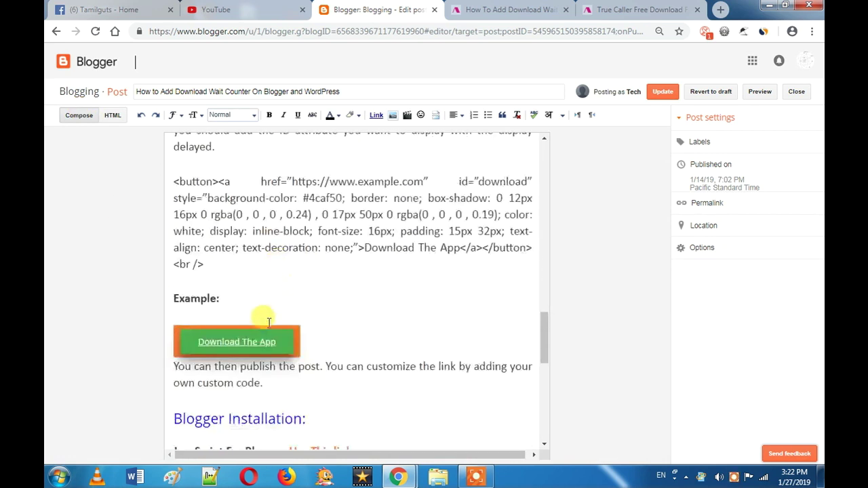
left_click(228, 341)
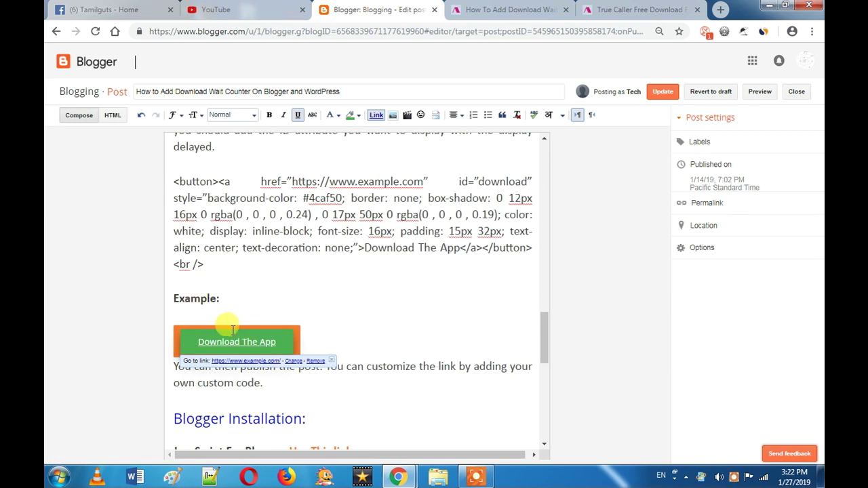
left_click(758, 92)
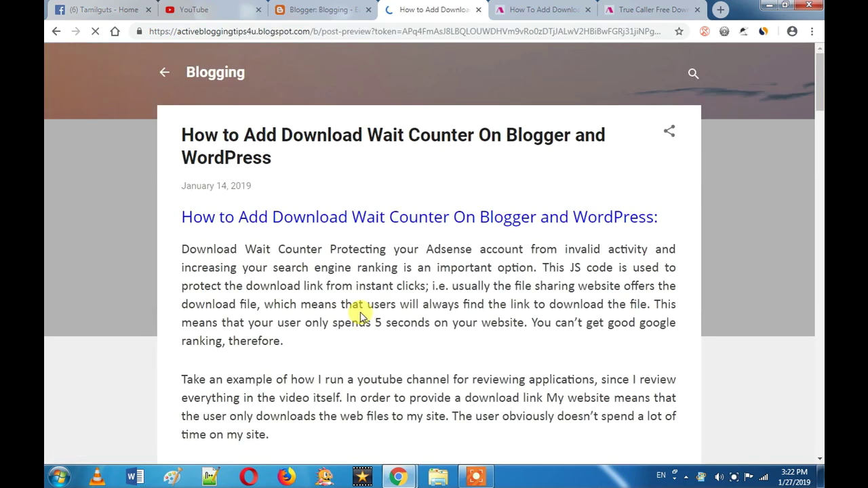
Check the Download button in the preview, close the preview tab, and close the post editor.
scroll(360, 313, "down", 20)
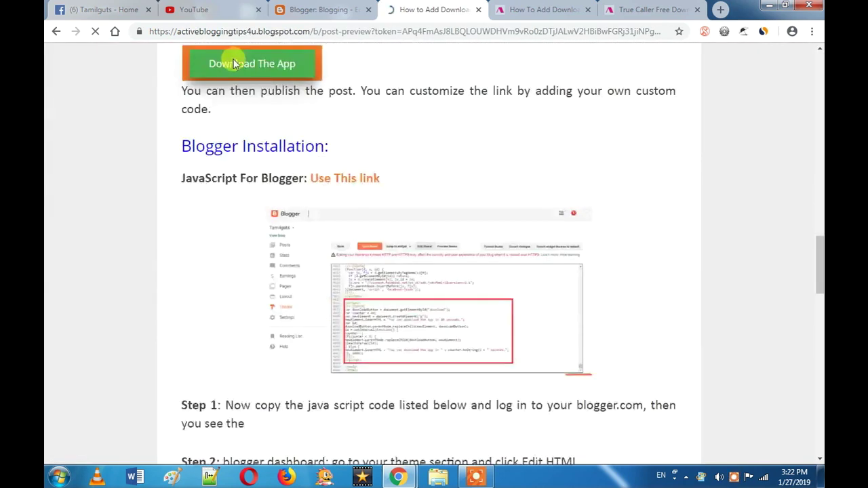
scroll(247, 141, "up", 1)
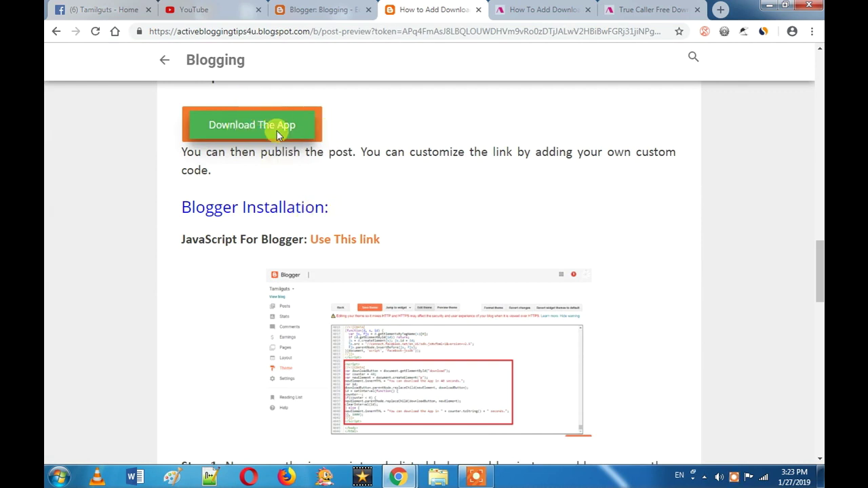
left_click(358, 10)
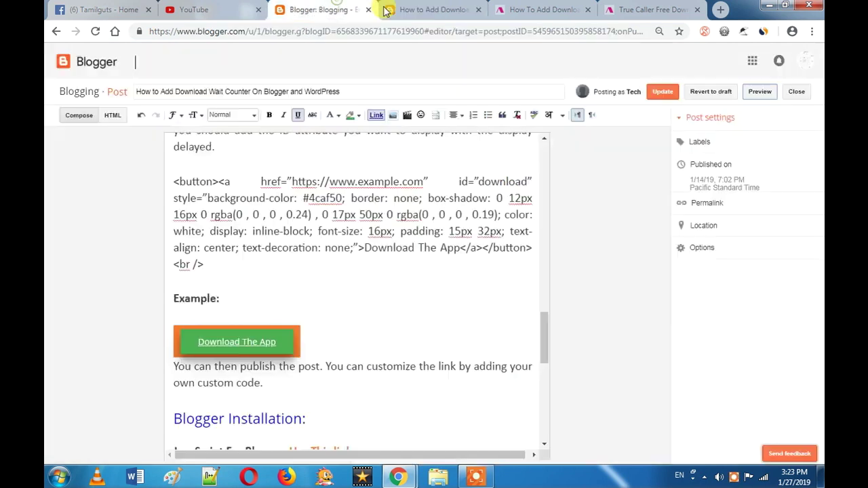
left_click(479, 14)
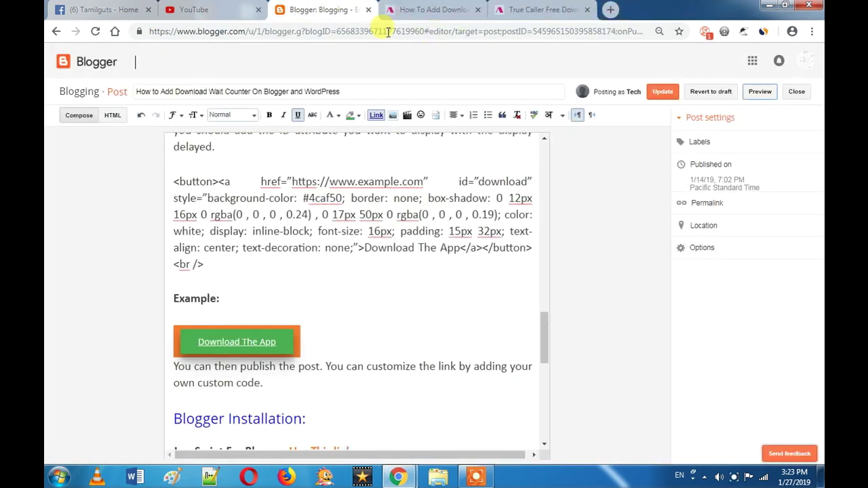
left_click(787, 93)
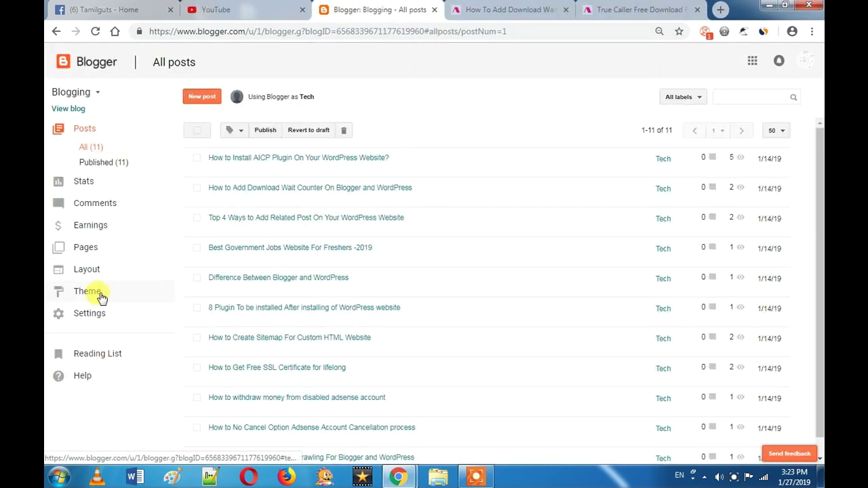
In the theme's Edit HTML view, insert blank lines just above the closing </body> tag.
left_click(98, 293)
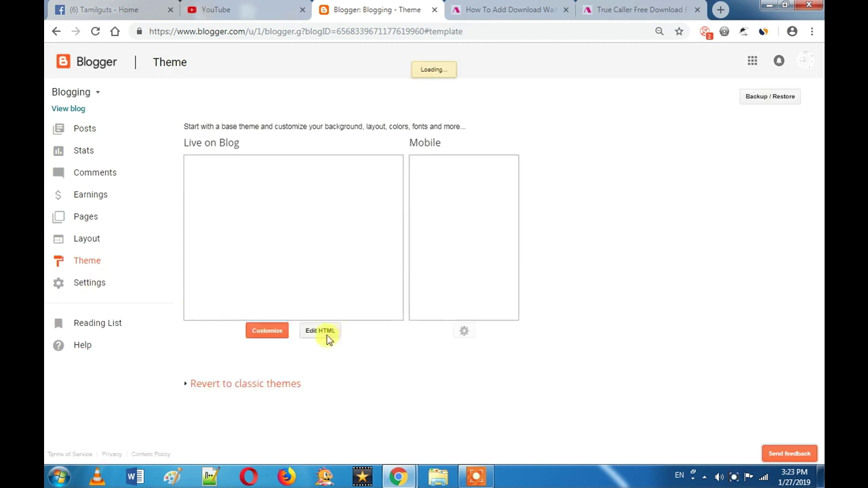
left_click(322, 334)
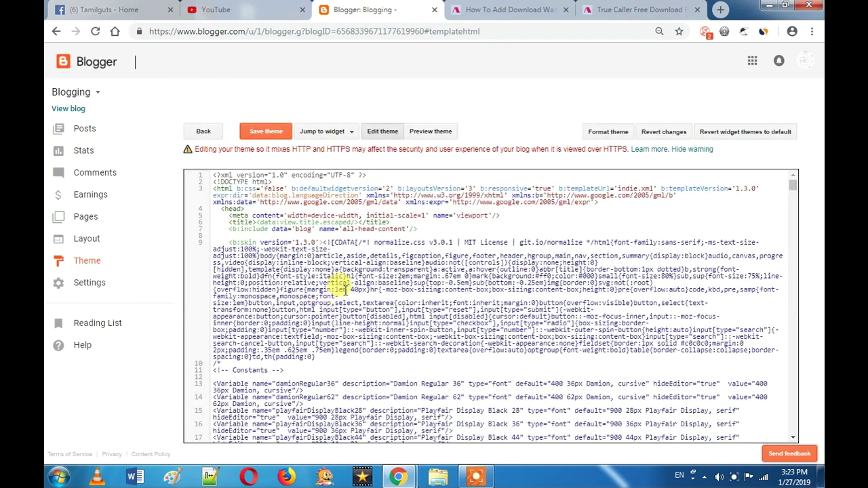
left_click_drag(797, 192, 788, 445)
left_click(250, 430)
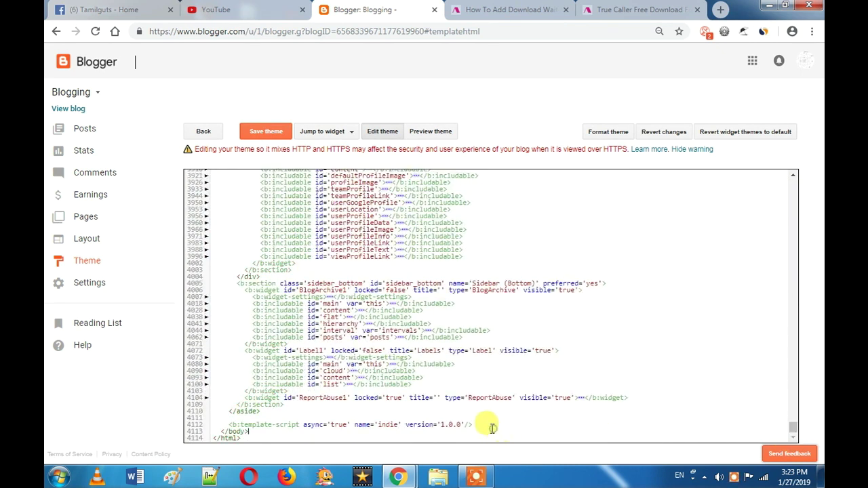
left_click(224, 430)
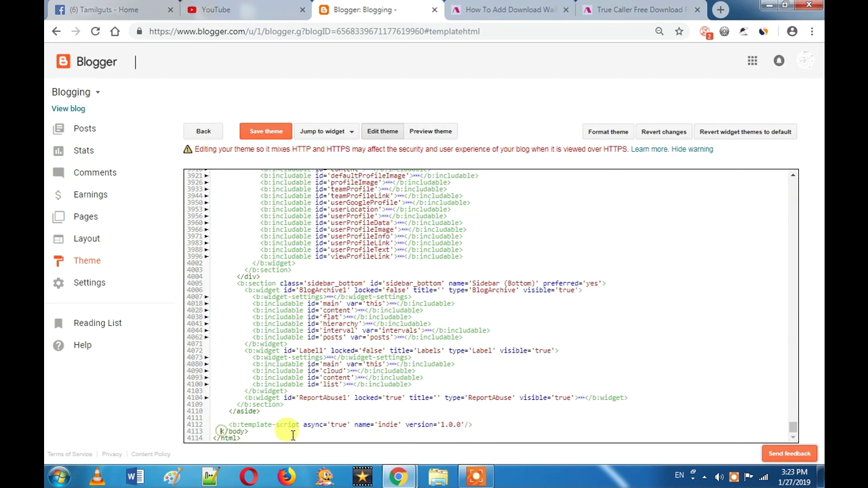
key("Return")
key("Return")
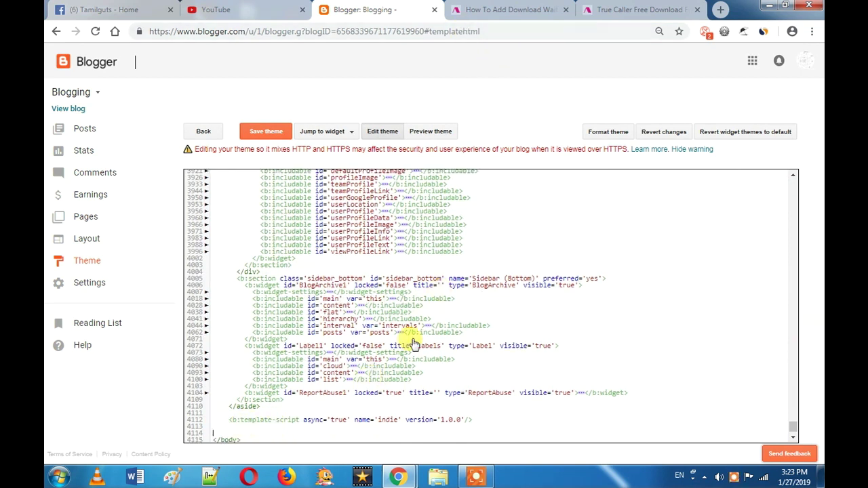
Copy the 'For Blogger' countdown script from the article and paste it on line 4114 above </body>.
left_click(507, 8)
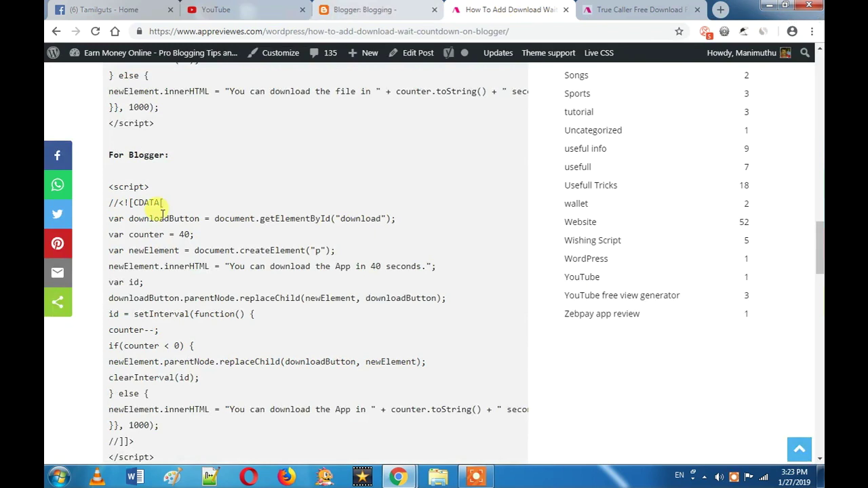
left_click_drag(111, 182, 160, 399)
key("ctrl+c")
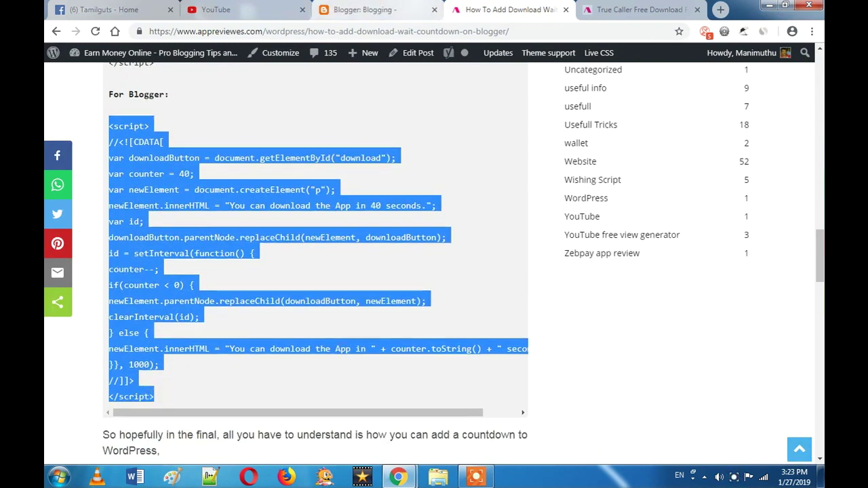
left_click(384, 6)
left_click(228, 436)
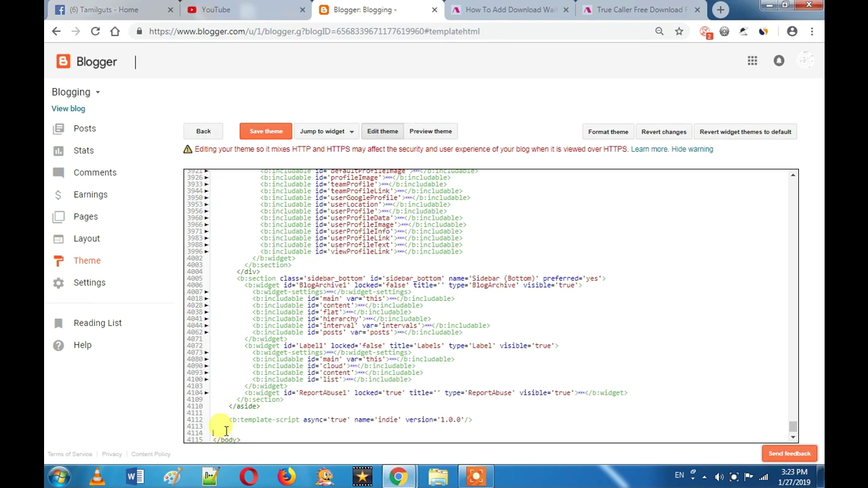
key("ctrl+v")
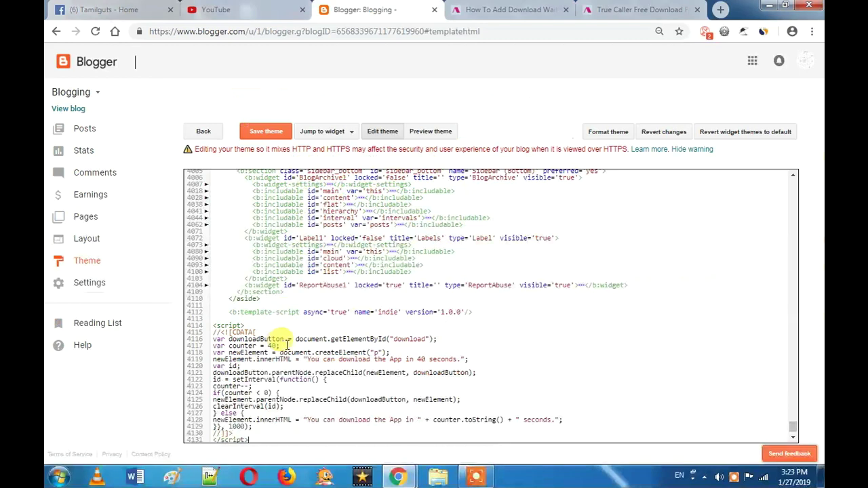
Save the theme with the countdown script in place.
left_click(262, 78)
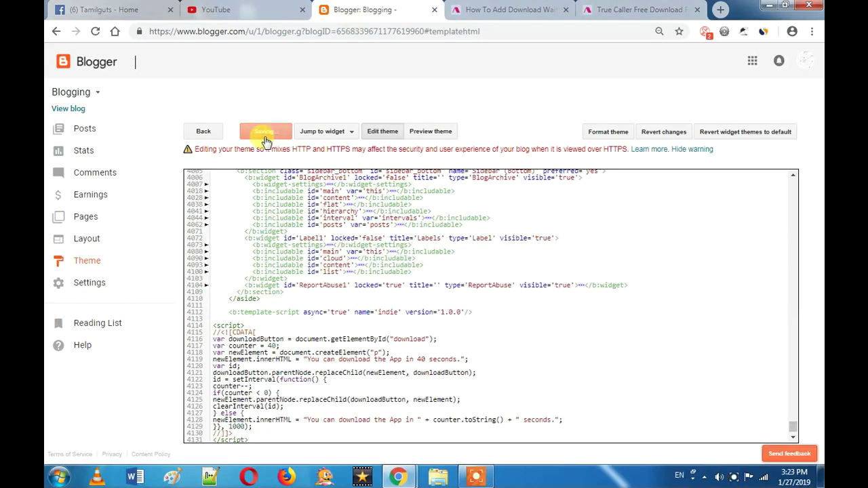
left_click(522, 9)
left_click(367, 9)
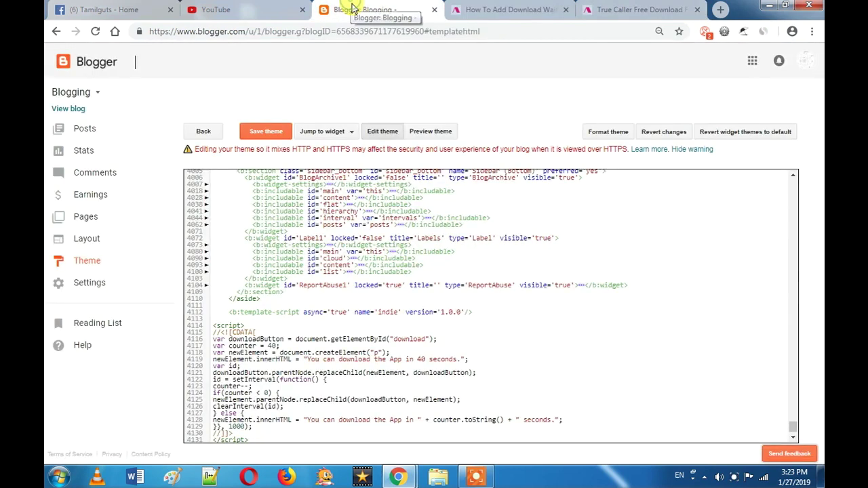
right_click(87, 139)
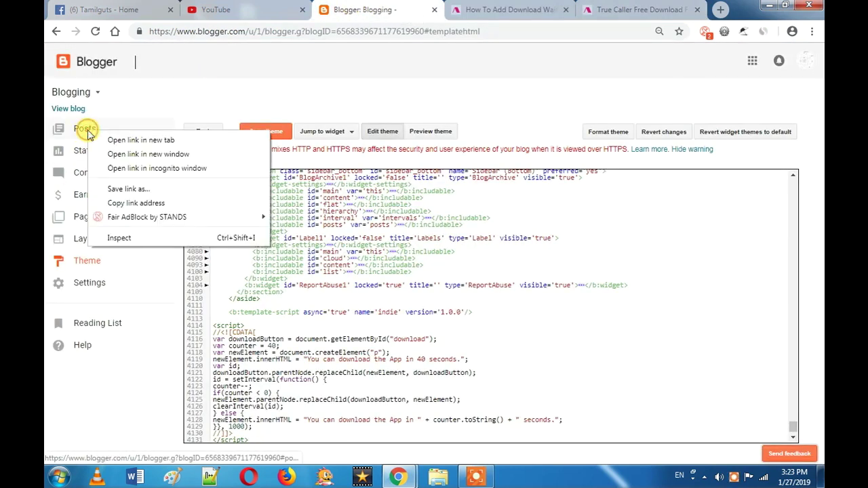
Open Posts in a new tab, watch the live post's countdown Download example, then return to All posts.
left_click(122, 139)
left_click(397, 8)
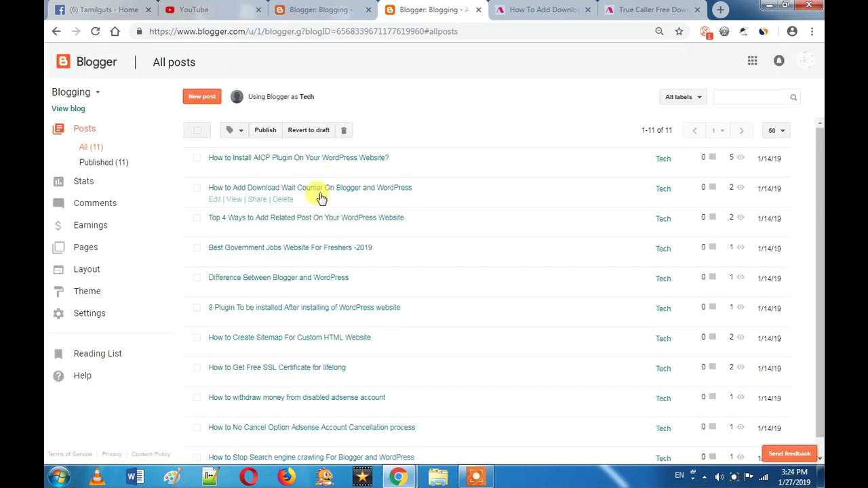
left_click(230, 201)
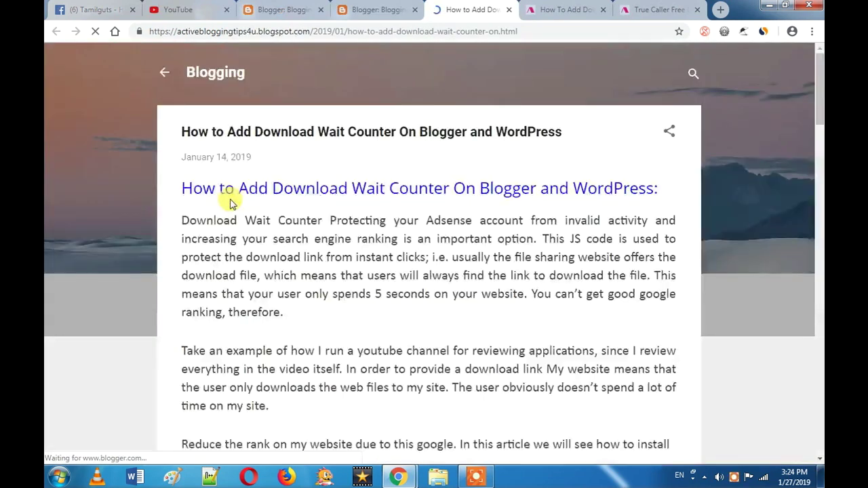
scroll(272, 193, "down", 15)
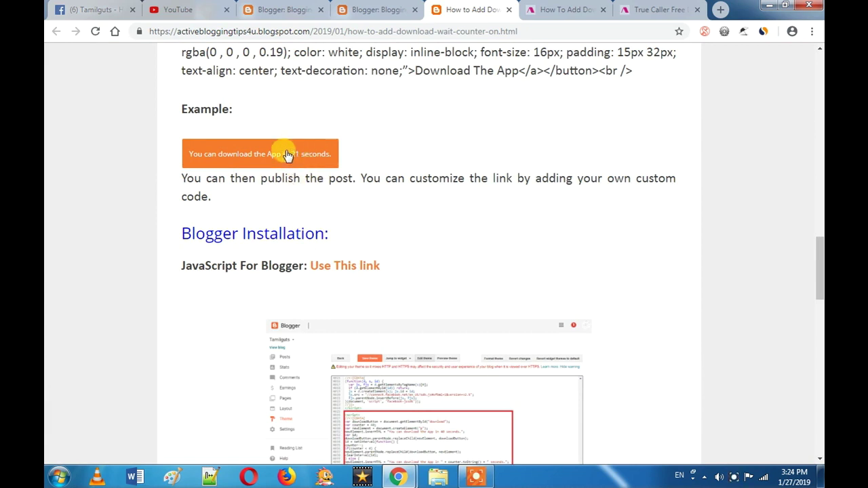
left_click(360, 8)
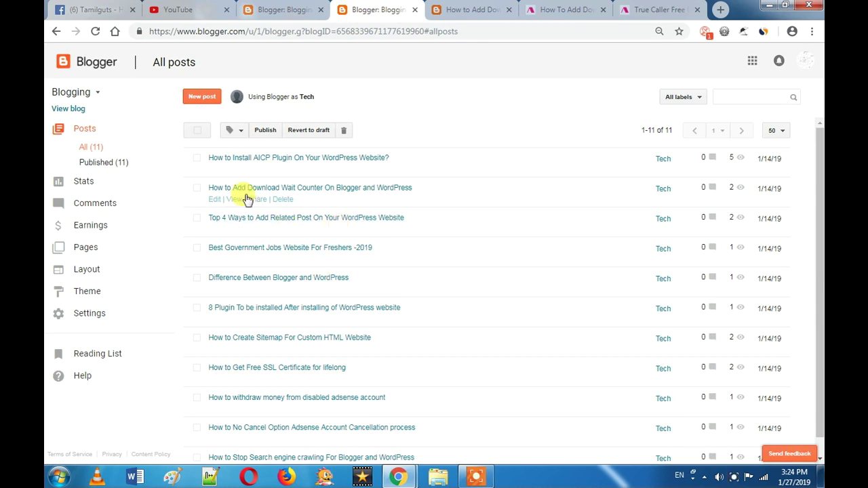
Edit the Download Wait Counter post in HTML view and select the button's id="download" attribute.
left_click(215, 200)
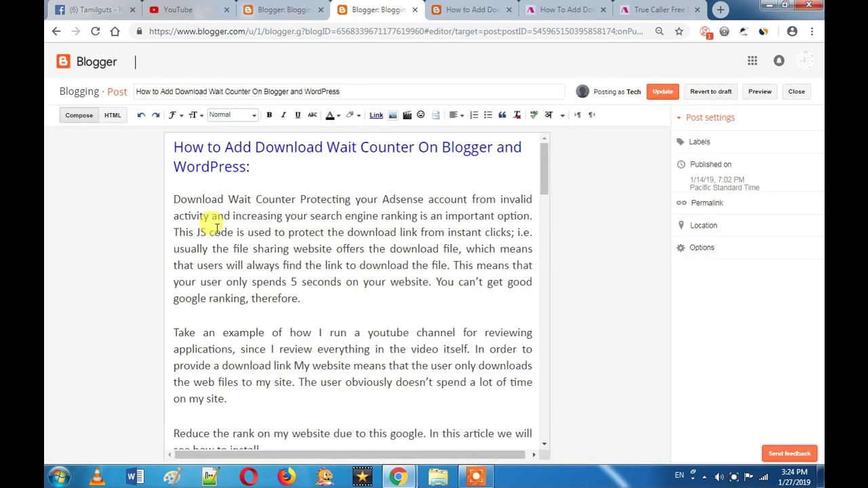
left_click(112, 115)
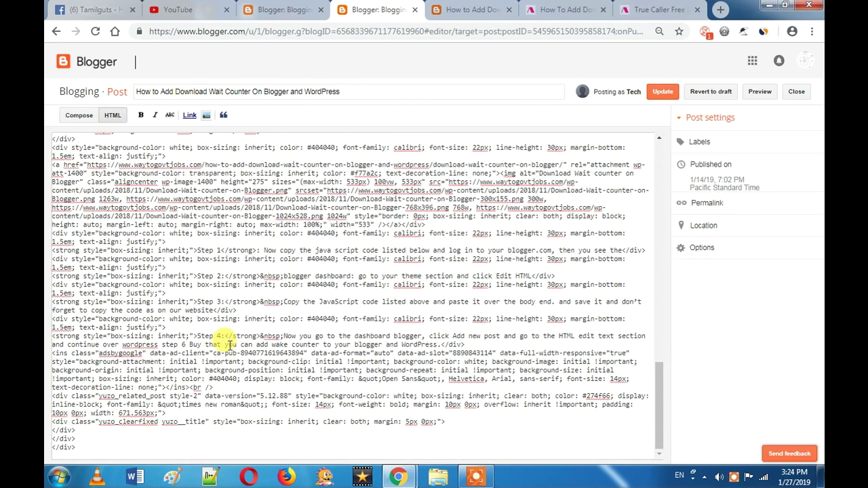
scroll(367, 392, "up", 5)
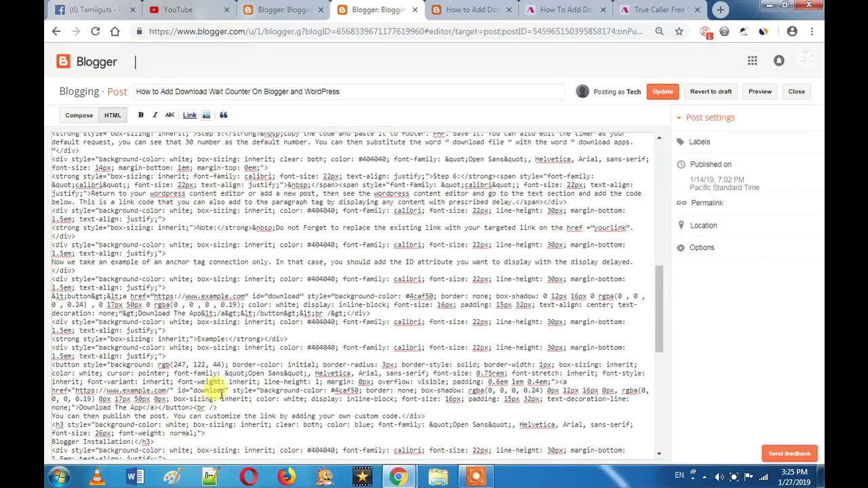
left_click_drag(279, 388, 177, 386)
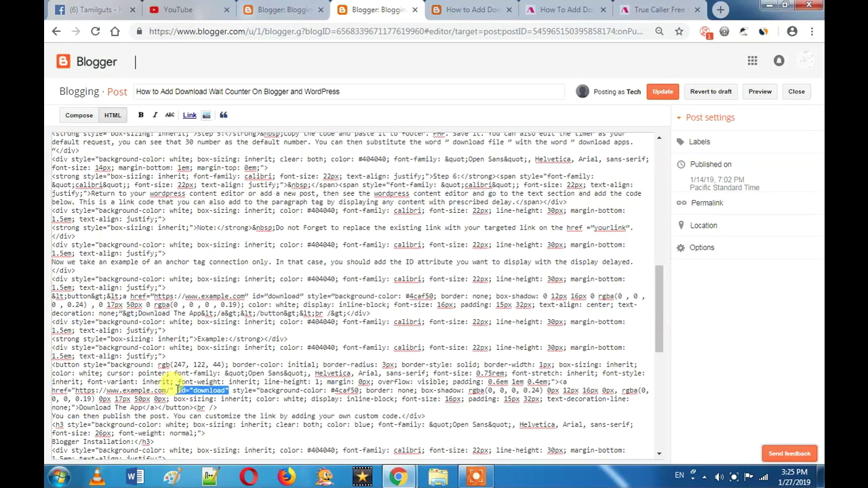